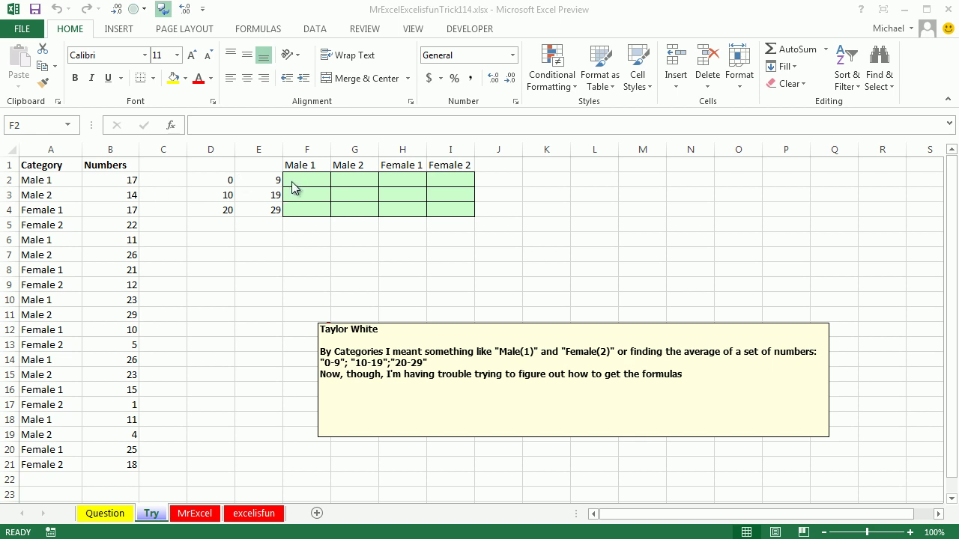
# - Insert a PivotTable of the MrExcel data on a new sheet with Category in columns and Numbers in rows
pyautogui.click(195, 515)
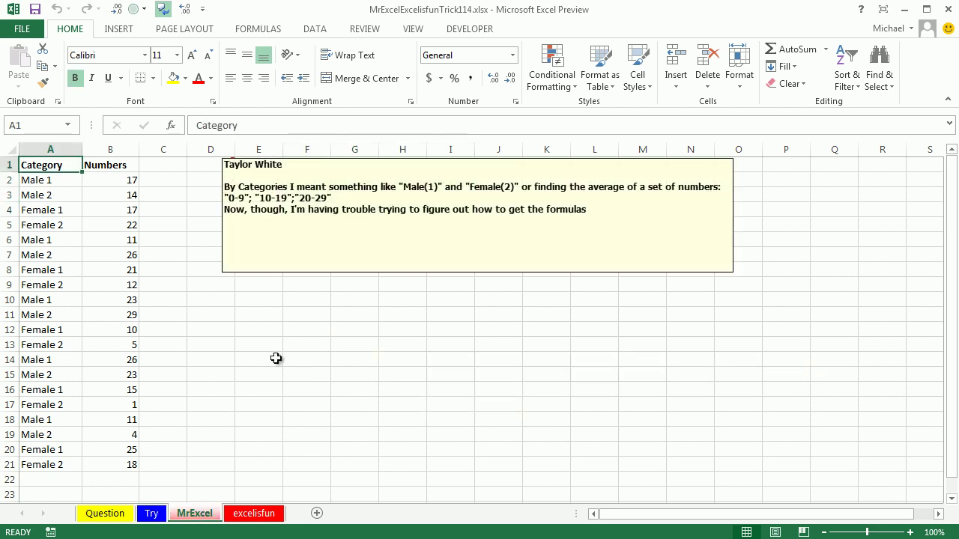
pyautogui.click(119, 28)
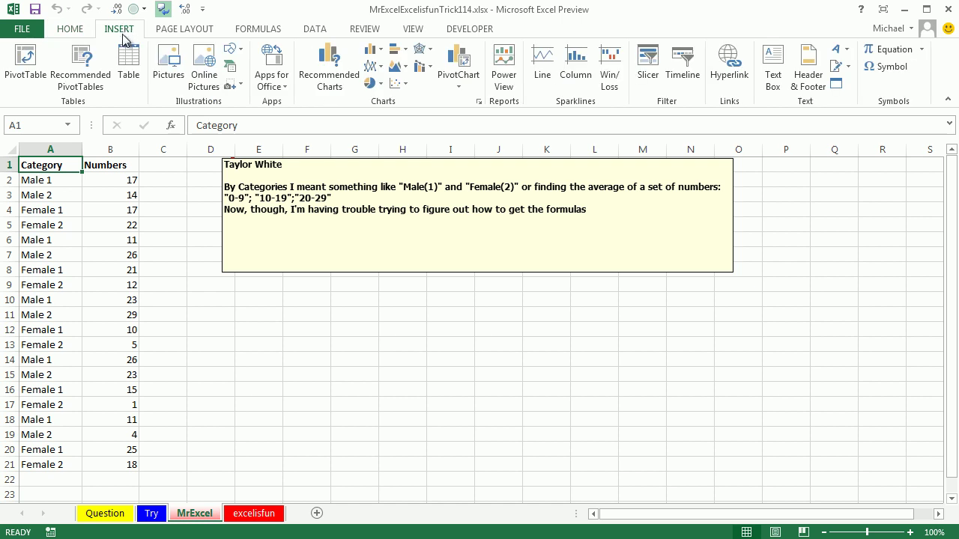
pyautogui.click(23, 66)
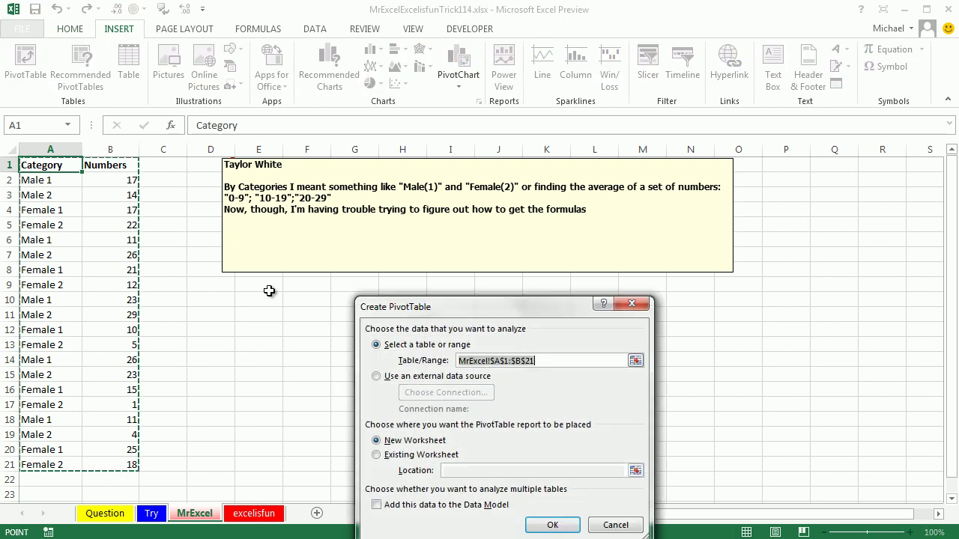
pyautogui.click(553, 524)
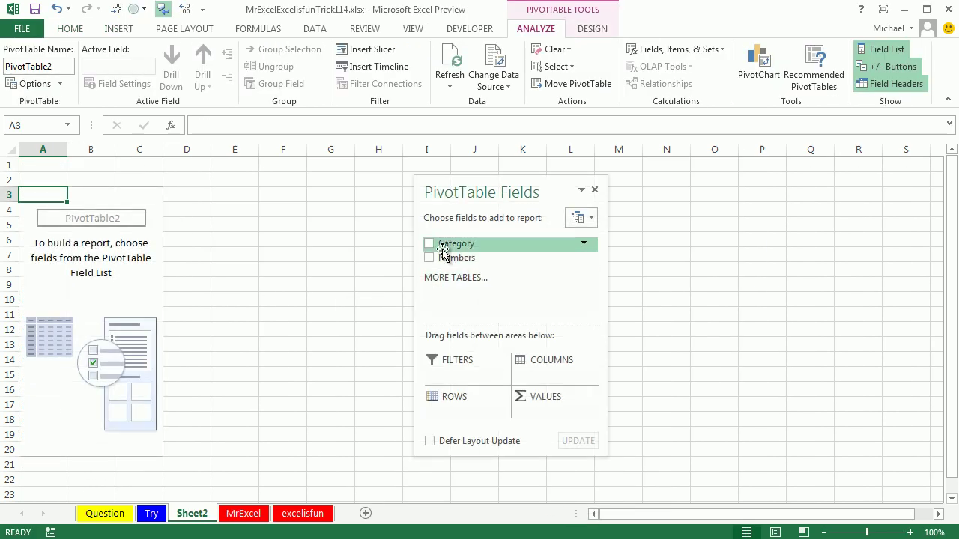
pyautogui.moveTo(448, 246); pyautogui.dragTo(551, 375)
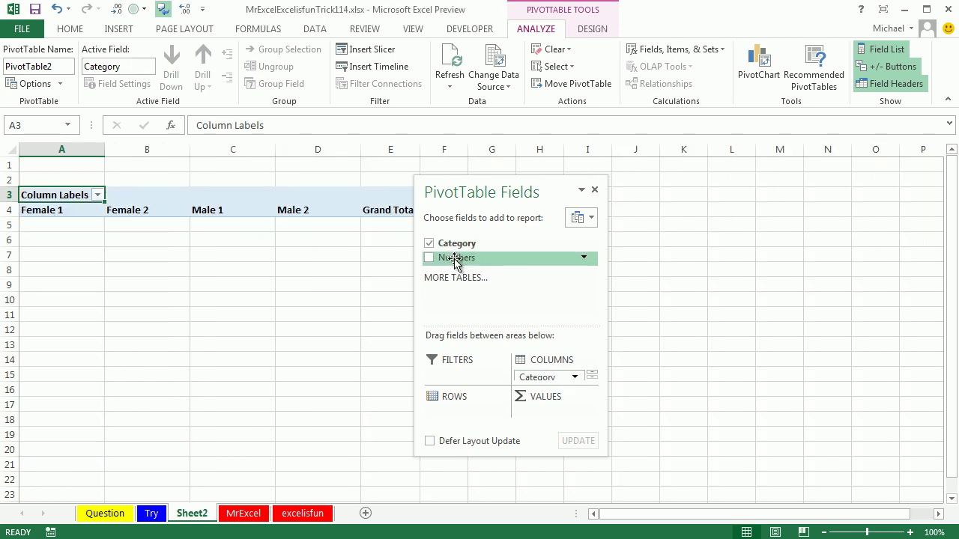
pyautogui.moveTo(455, 262); pyautogui.dragTo(460, 423)
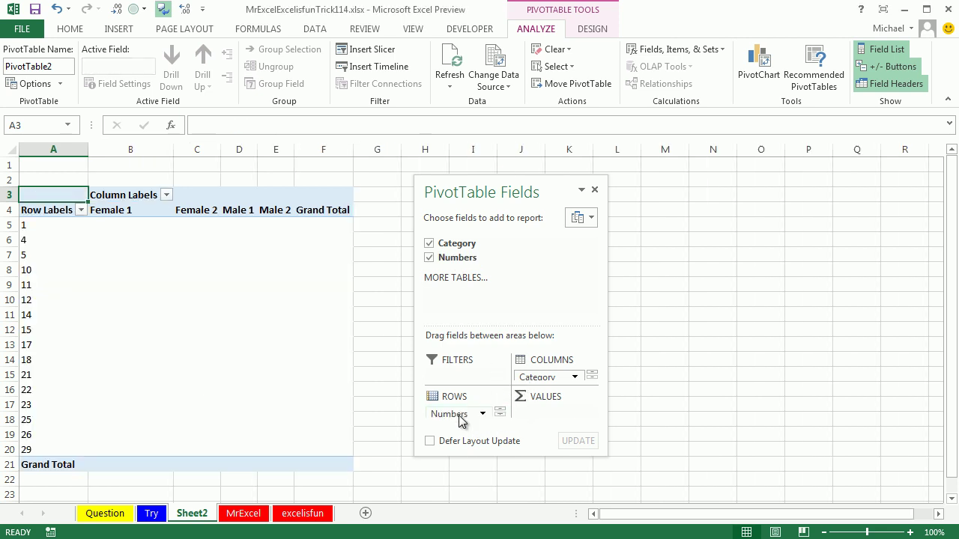
# - Group the Numbers row labels by 10 into 1-10, 11-20 and 21-30
pyautogui.click(45, 225)
pyautogui.click(274, 83)
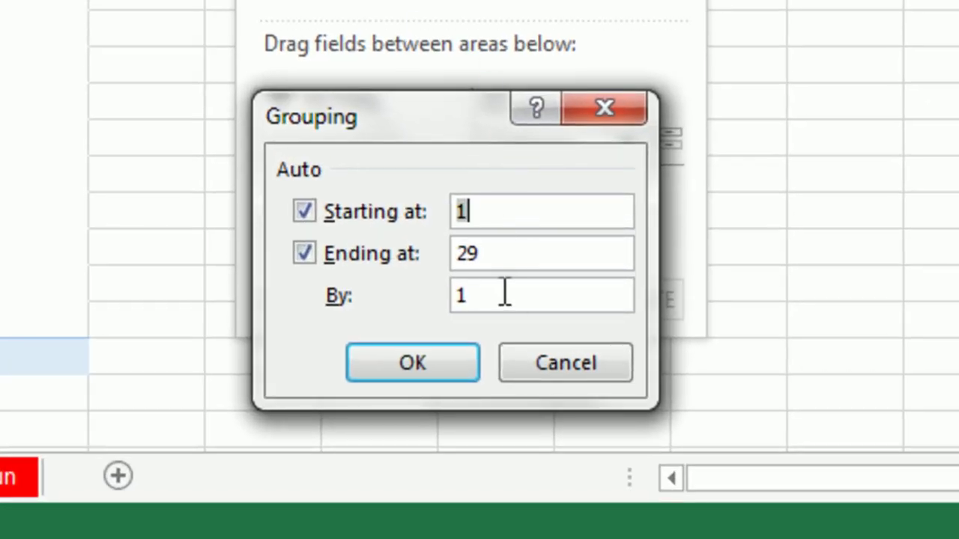
pyautogui.press('Tab')
pyautogui.press('Tab')
pyautogui.press('Tab')
pyautogui.write('10')
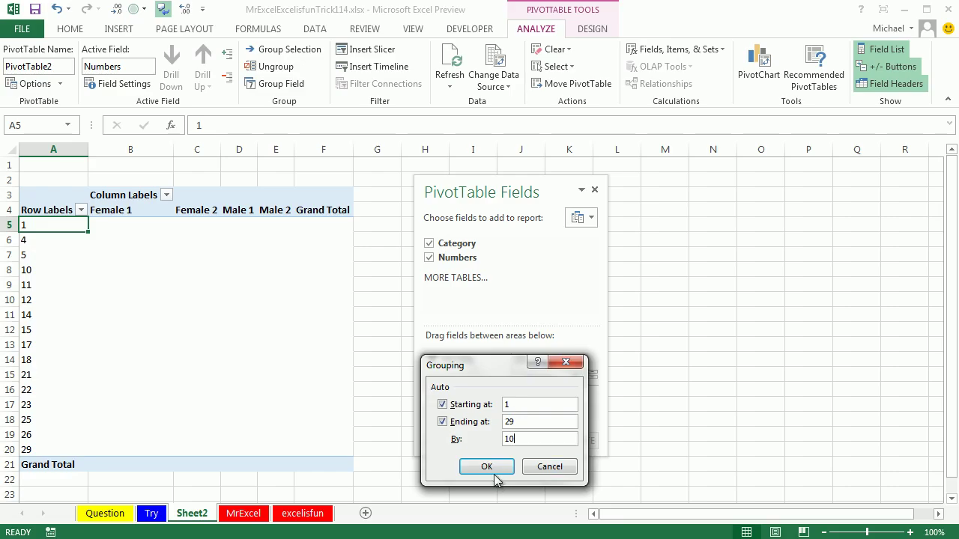
pyautogui.click(412, 363)
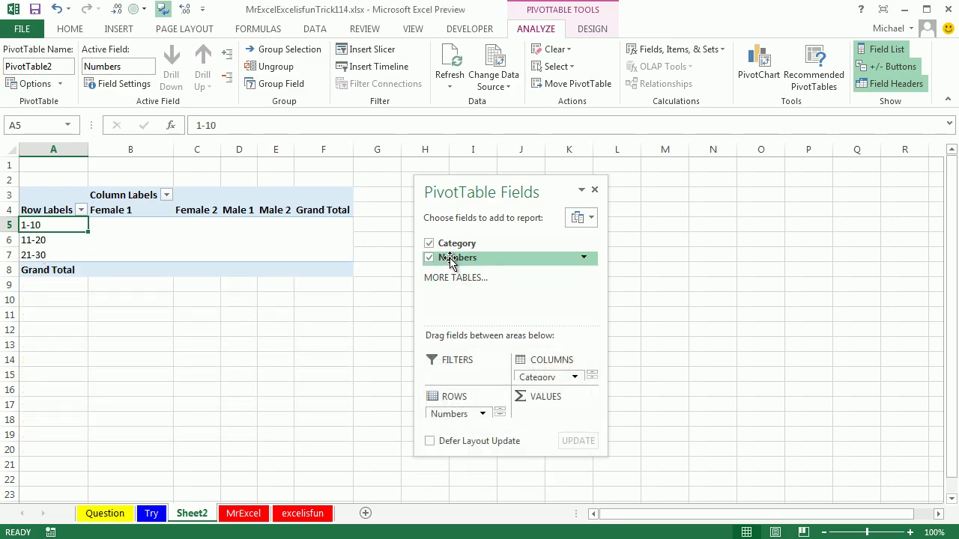
# - Add Numbers to the pivot's Values and summarise it as Average
pyautogui.moveTo(451, 261); pyautogui.dragTo(554, 417)
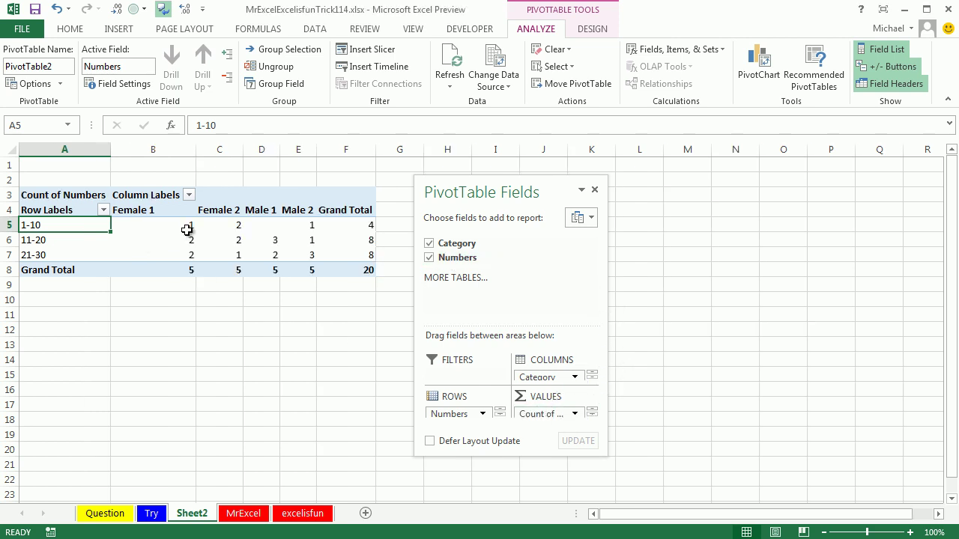
pyautogui.click(190, 225)
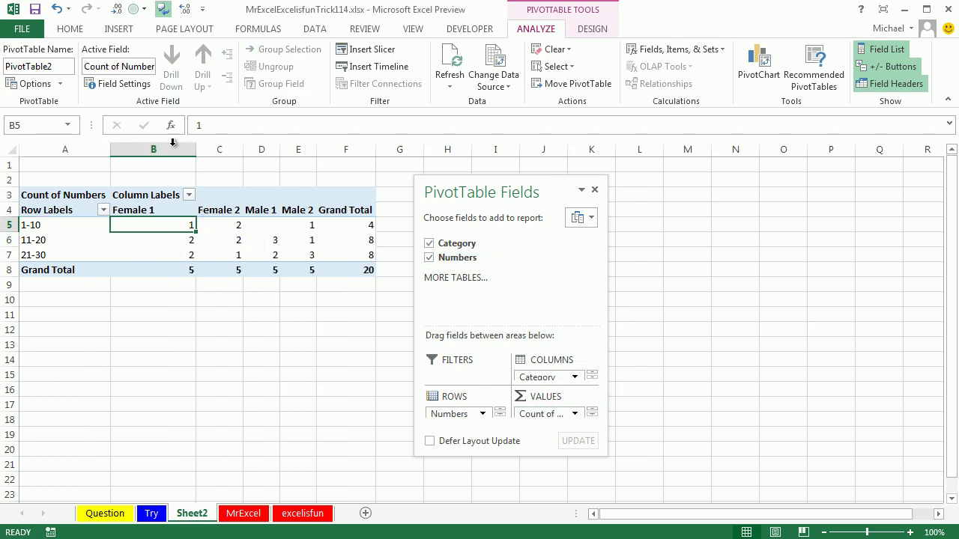
pyautogui.click(119, 84)
pyautogui.click(397, 453)
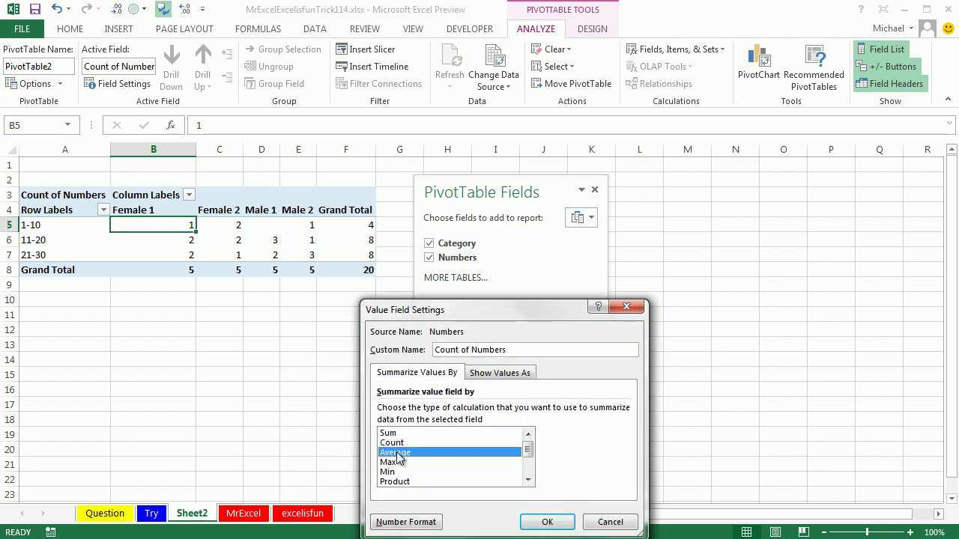
# - Format the Average of Numbers values as Number with one decimal place
pyautogui.click(434, 522)
pyautogui.click(344, 324)
pyautogui.click(519, 350)
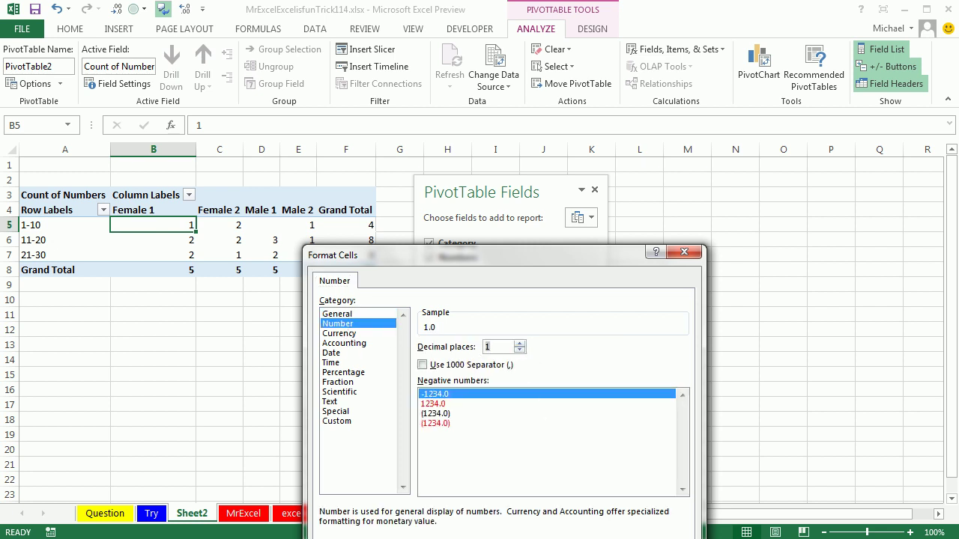
pyautogui.press('Return')
pyautogui.click(550, 520)
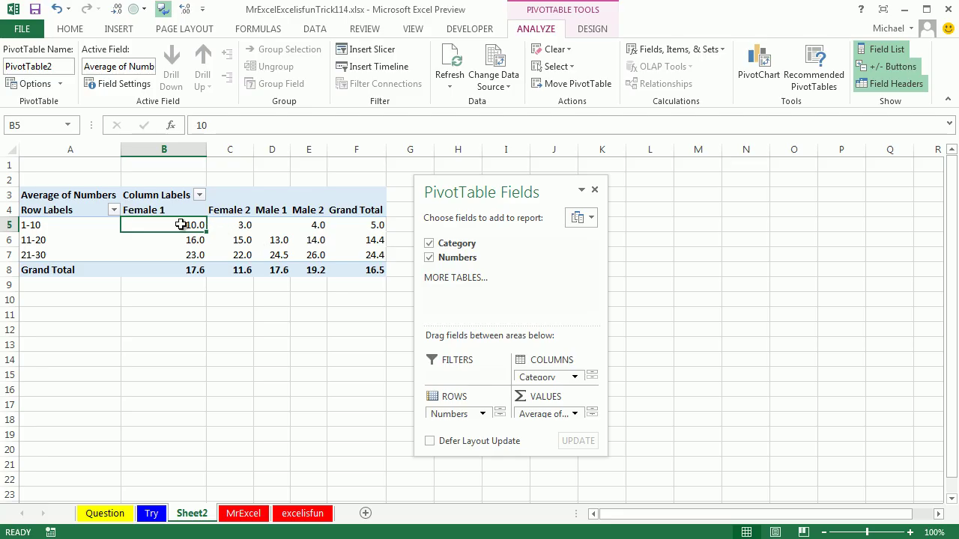
# - Apply a red-yellow-green colour scale to the averages, grand totals included
pyautogui.moveTo(181, 224); pyautogui.dragTo(355, 267)
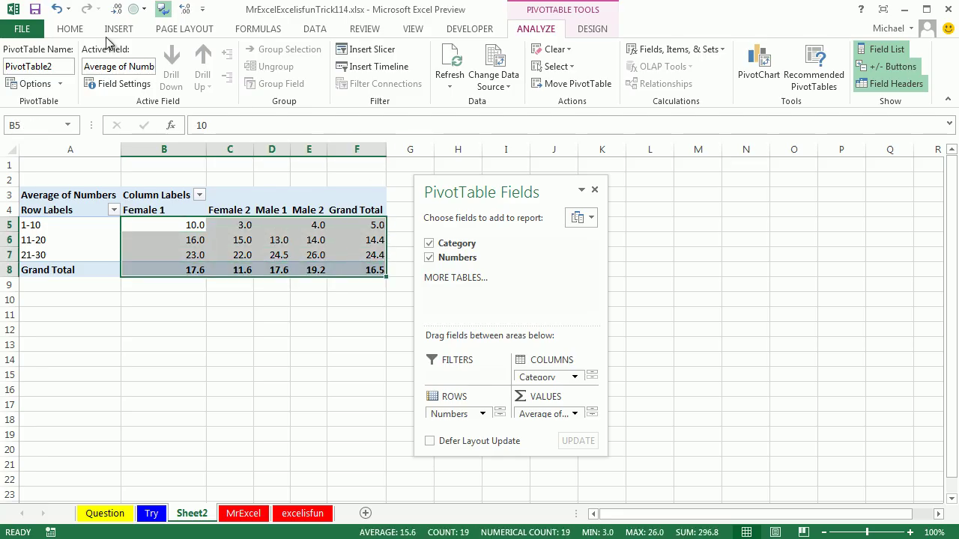
pyautogui.click(60, 30)
pyautogui.click(554, 75)
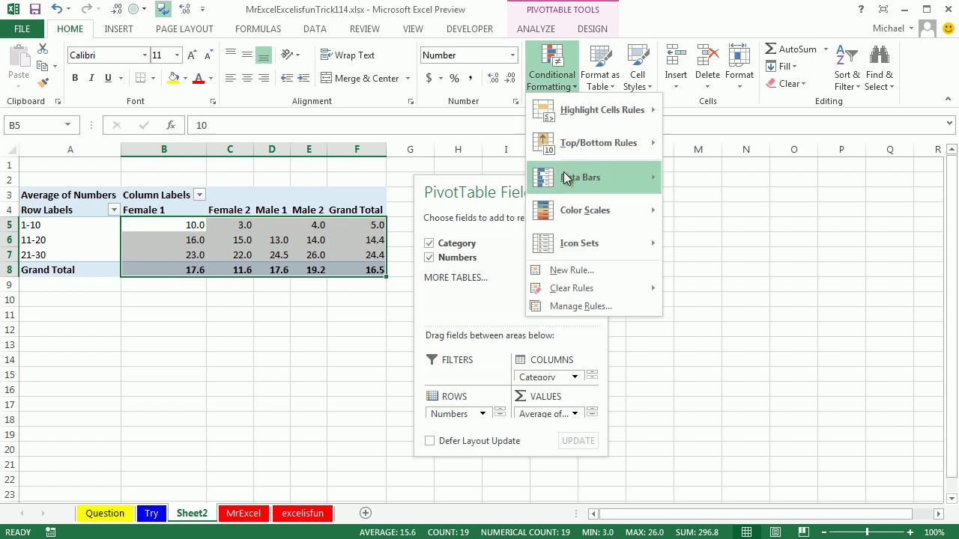
pyautogui.moveTo(606, 212)
pyautogui.click(676, 209)
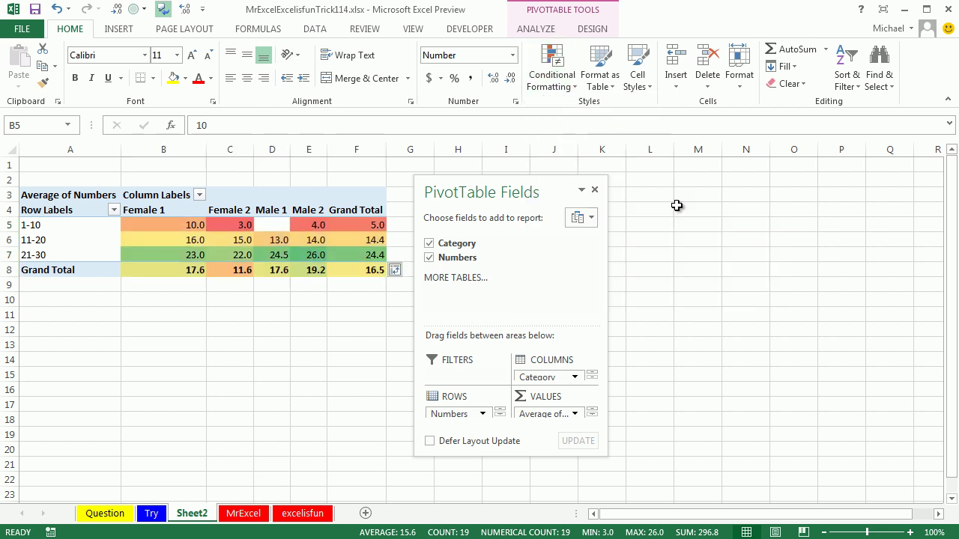
# - Select the category averages without totals, then the Grand Total column values
pyautogui.click(343, 316)
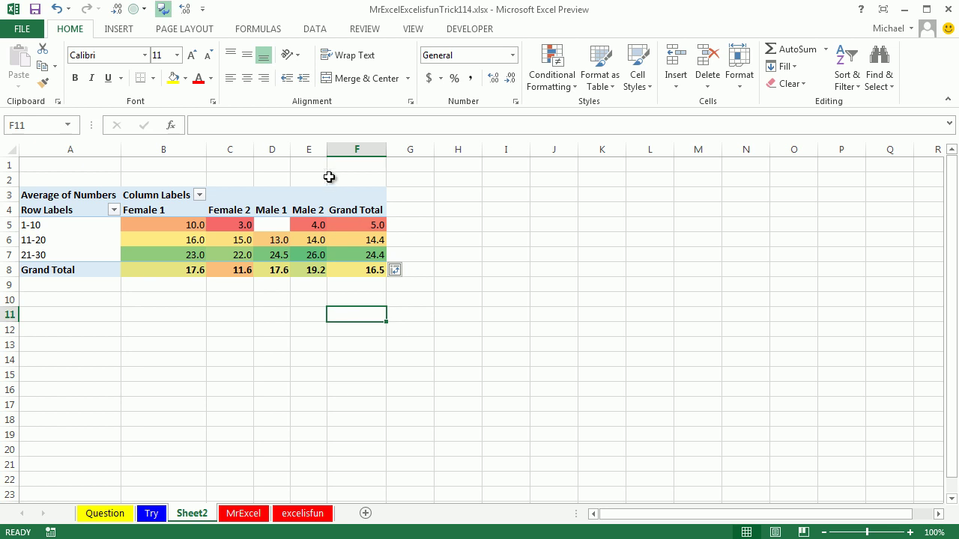
pyautogui.click(173, 226)
pyautogui.moveTo(173, 226); pyautogui.dragTo(306, 252)
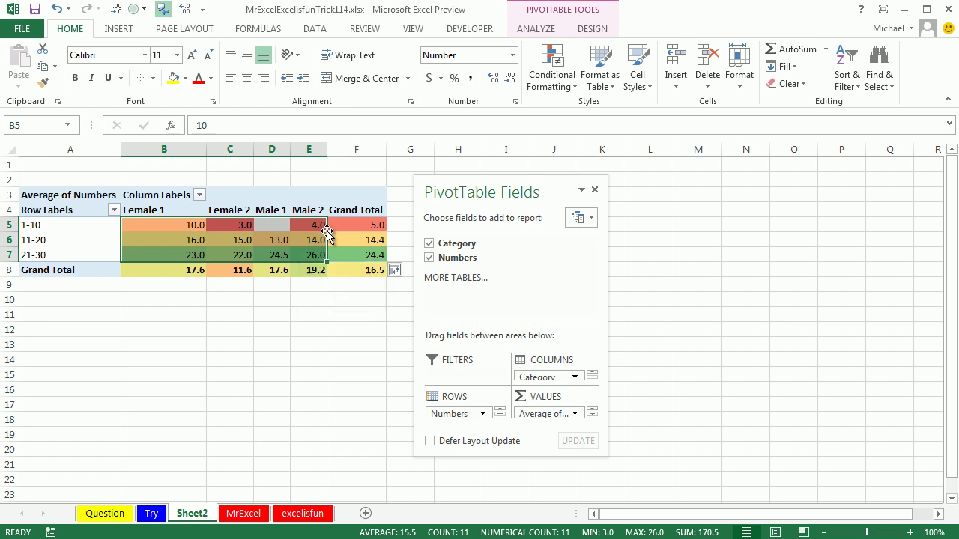
pyautogui.moveTo(349, 224); pyautogui.dragTo(177, 270)
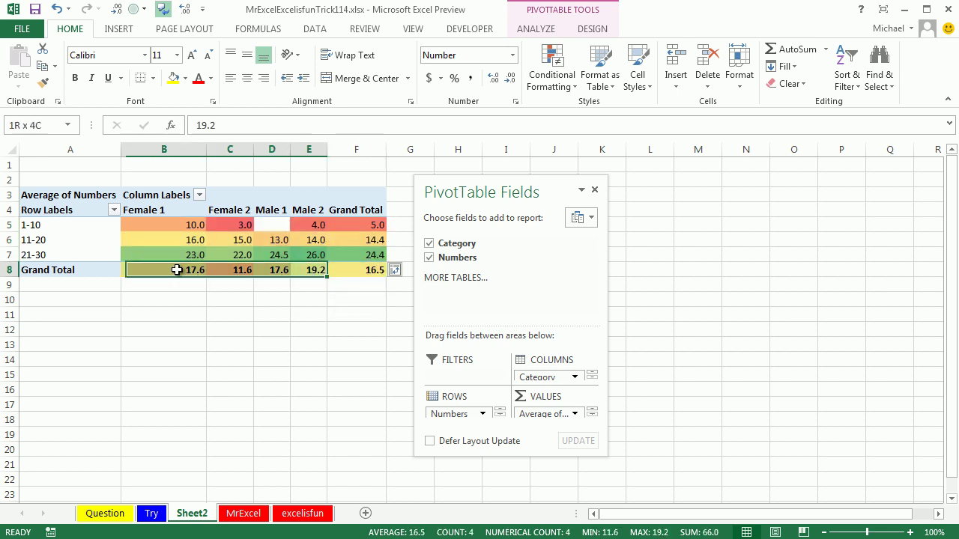
# - On the excelisfun sheet, check the bounds in D11 and E11, select F11 and zoom to 160%
pyautogui.click(301, 514)
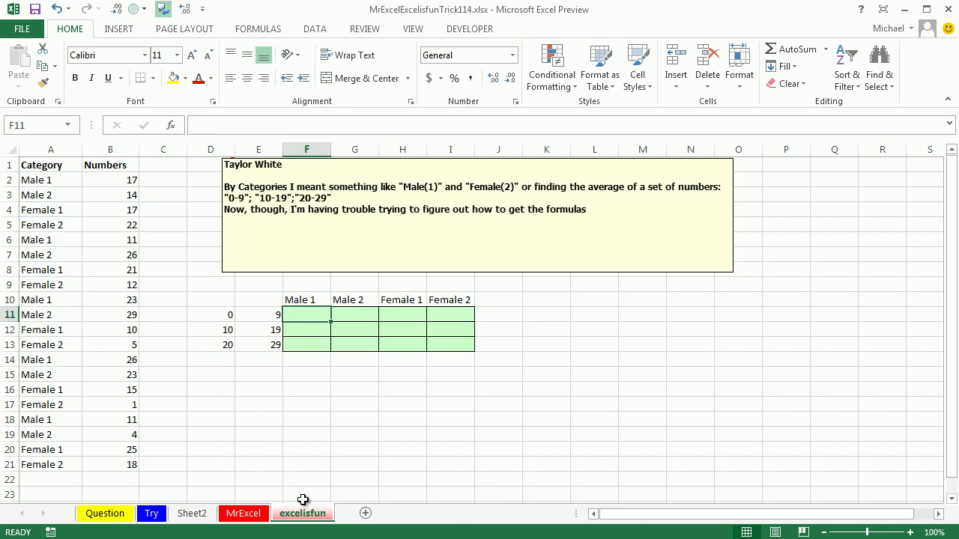
pyautogui.click(225, 312)
pyautogui.click(259, 312)
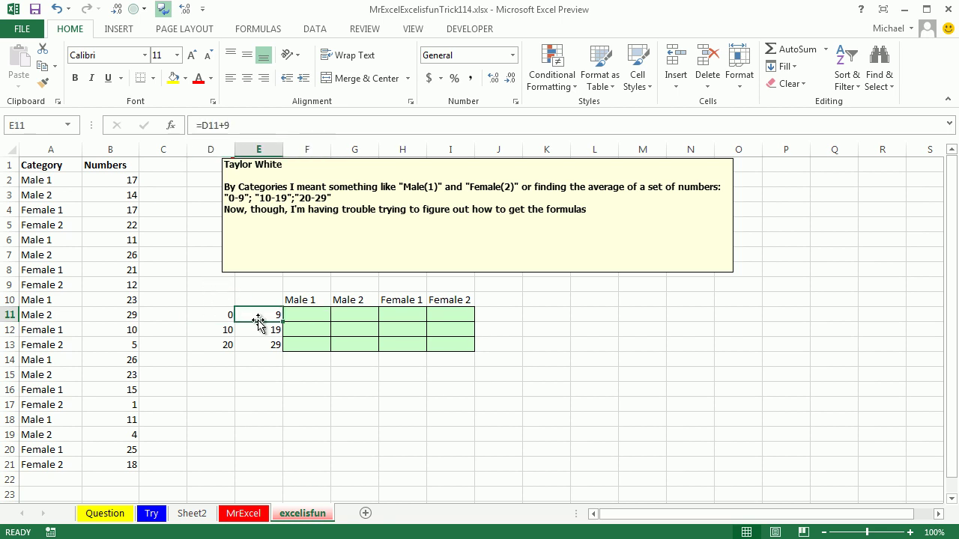
pyautogui.click(316, 310)
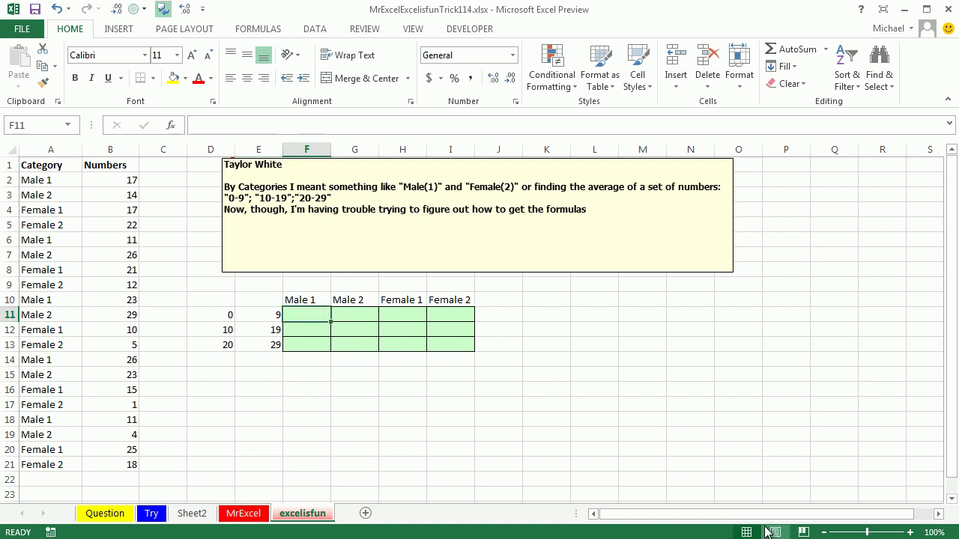
pyautogui.keyDown('ctrl'); pyautogui.scroll(1, 768, 533); pyautogui.keyUp('ctrl')
pyautogui.keyDown('ctrl'); pyautogui.scroll(3, 768, 533); pyautogui.keyUp('ctrl')
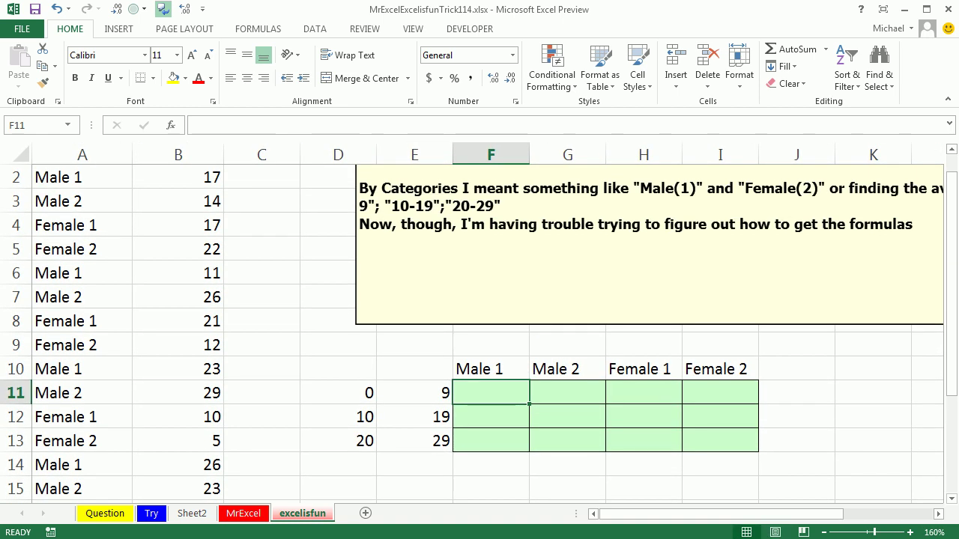
pyautogui.scroll(1, 480, 330)
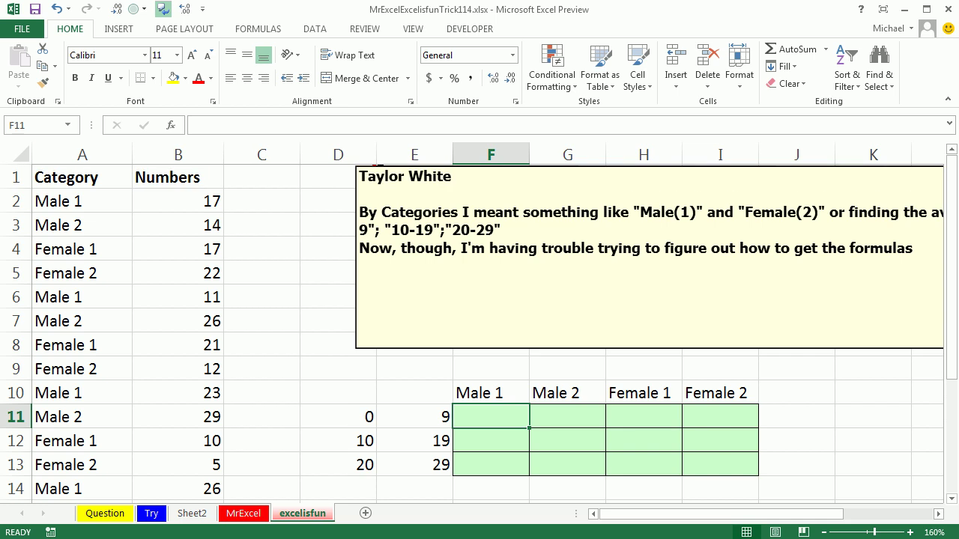
# - Start F11's formula as =AVERAGEIFS(Numbers, using the whole Numbers column
pyautogui.write('=ave')
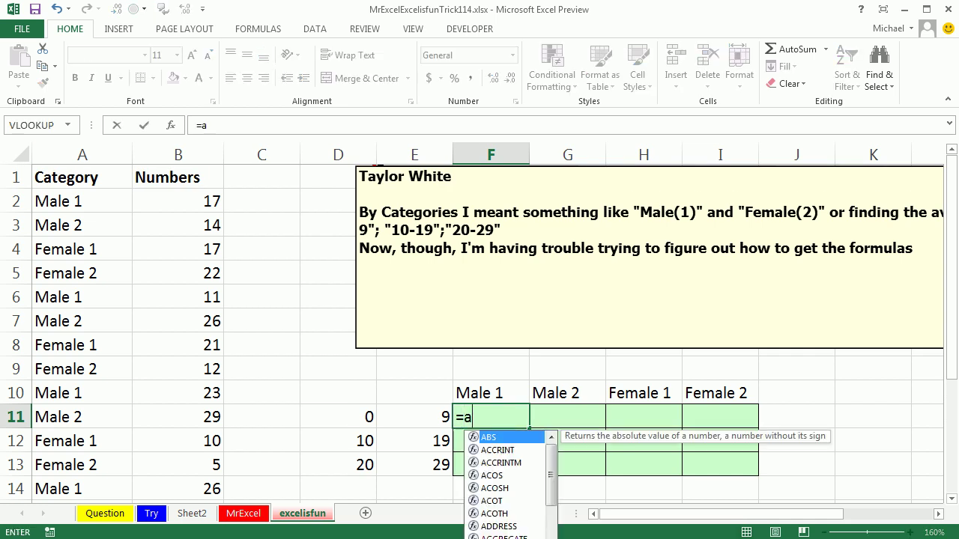
pyautogui.press('Down')
pyautogui.press('Down')
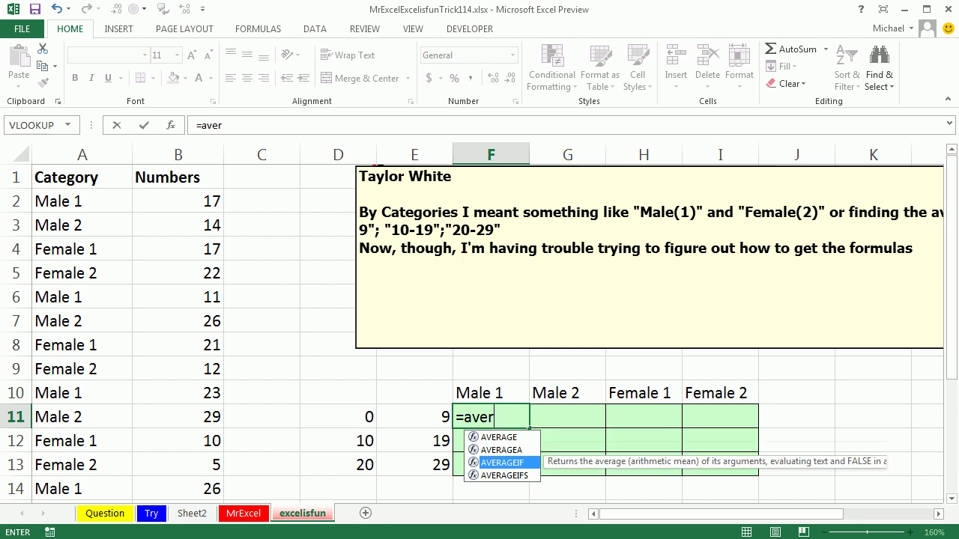
pyautogui.press('Down')
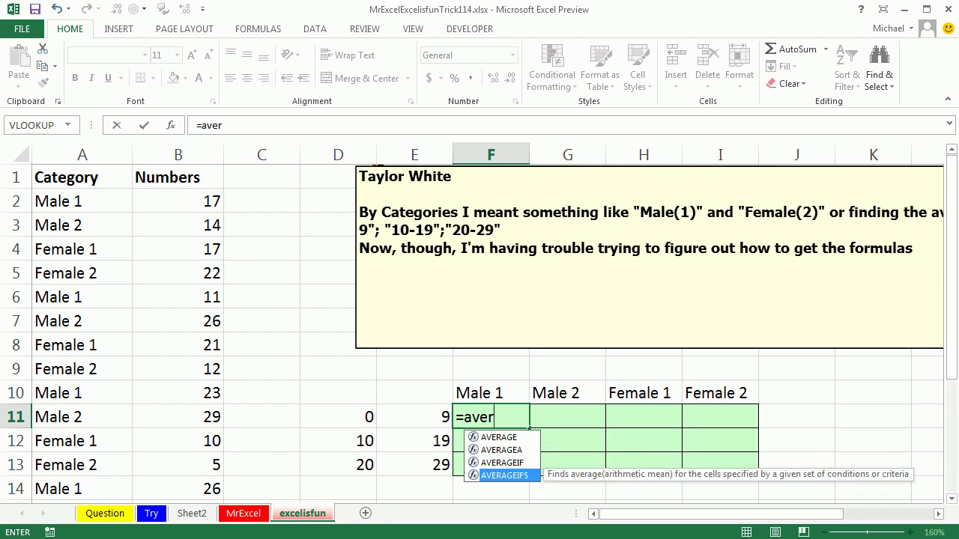
pyautogui.press('Tab')
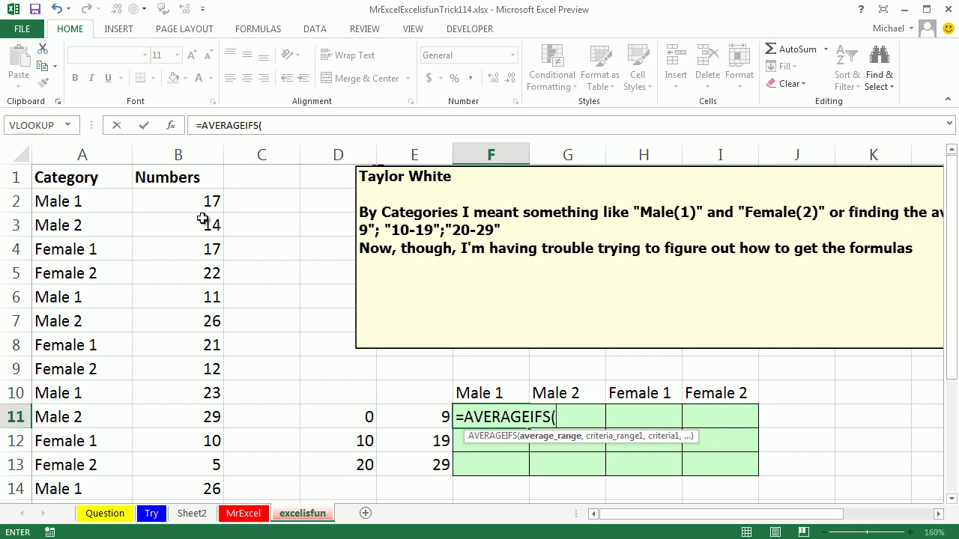
pyautogui.click(189, 194)
pyautogui.hotkey('ctrl', 'shift', 'Down')
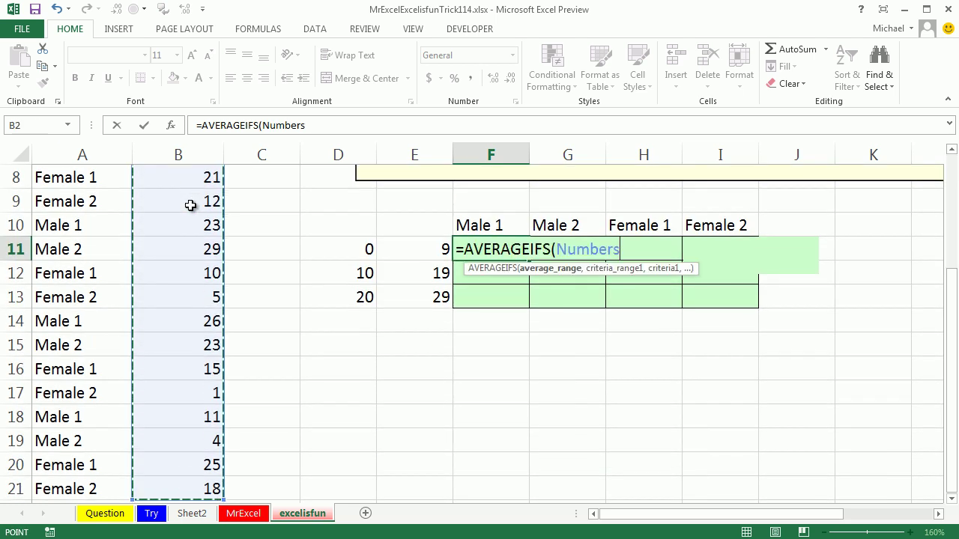
pyautogui.scroll(3, 352, 195)
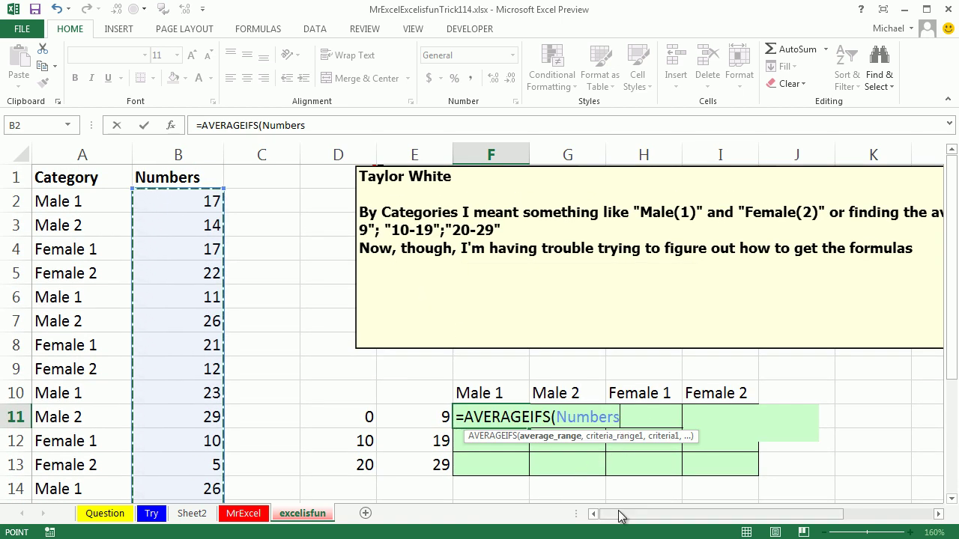
pyautogui.write(',')
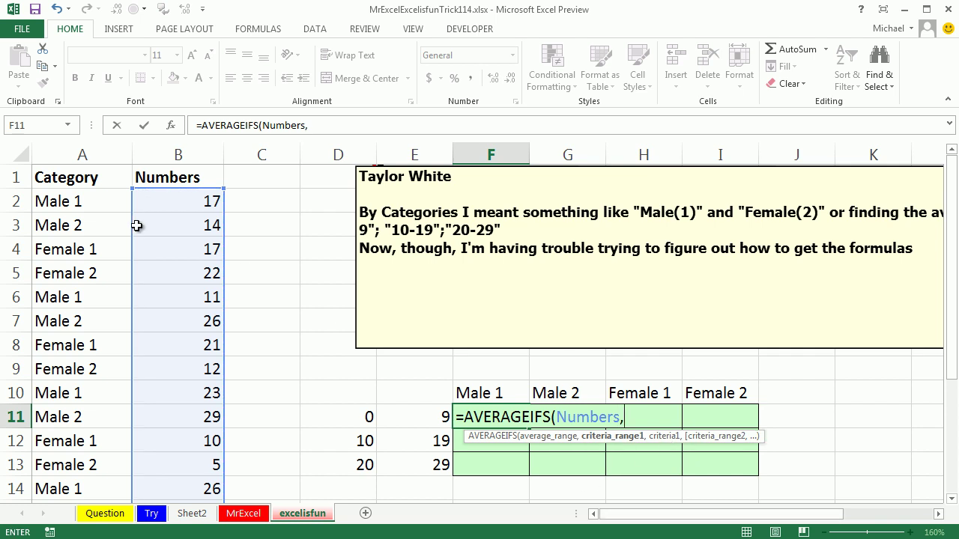
# - Add Category with criterion F$10, then begin a second Numbers criteria range
pyautogui.click(84, 203)
pyautogui.hotkey('ctrl', 'shift', 'Down')
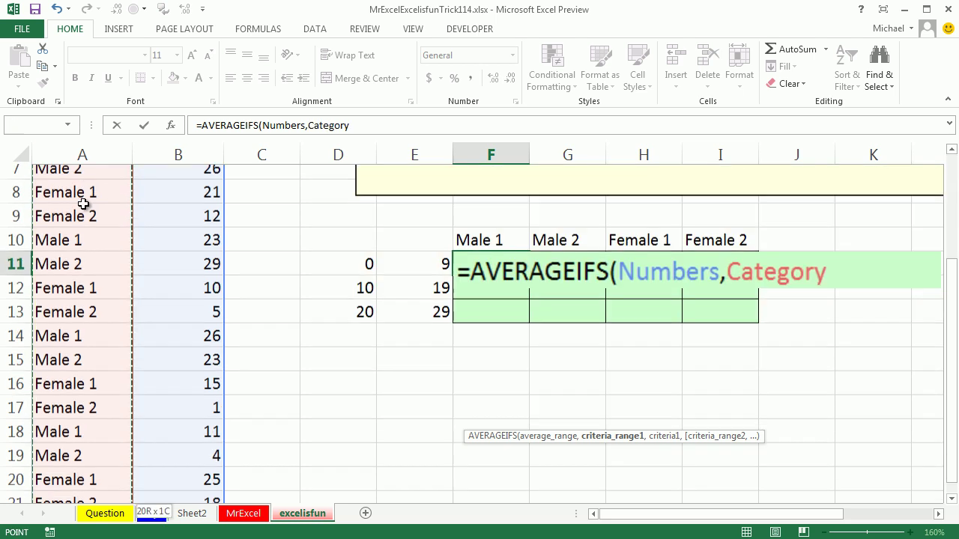
pyautogui.hotkey('ctrl', 'BackSpace')
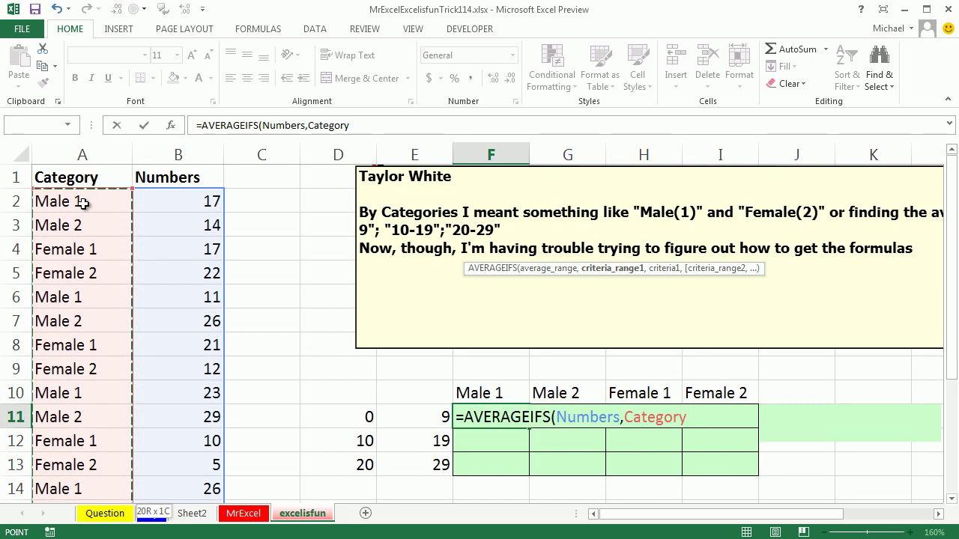
pyautogui.write(',')
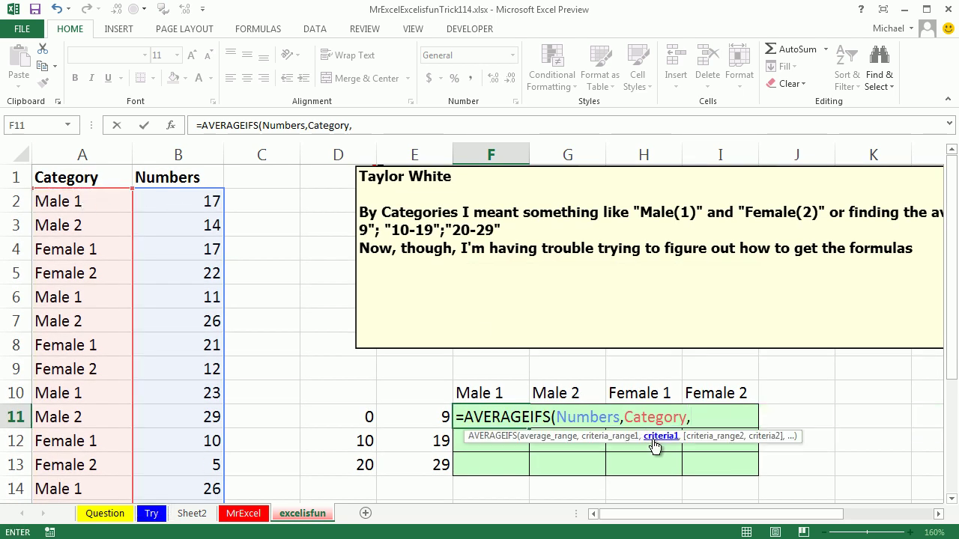
pyautogui.click(498, 392)
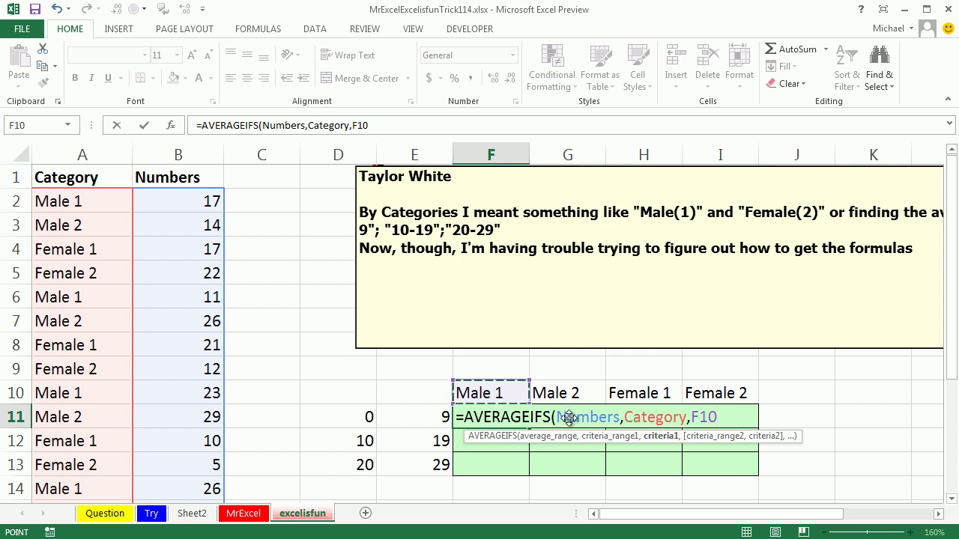
pyautogui.press('F4')
pyautogui.press('F4')
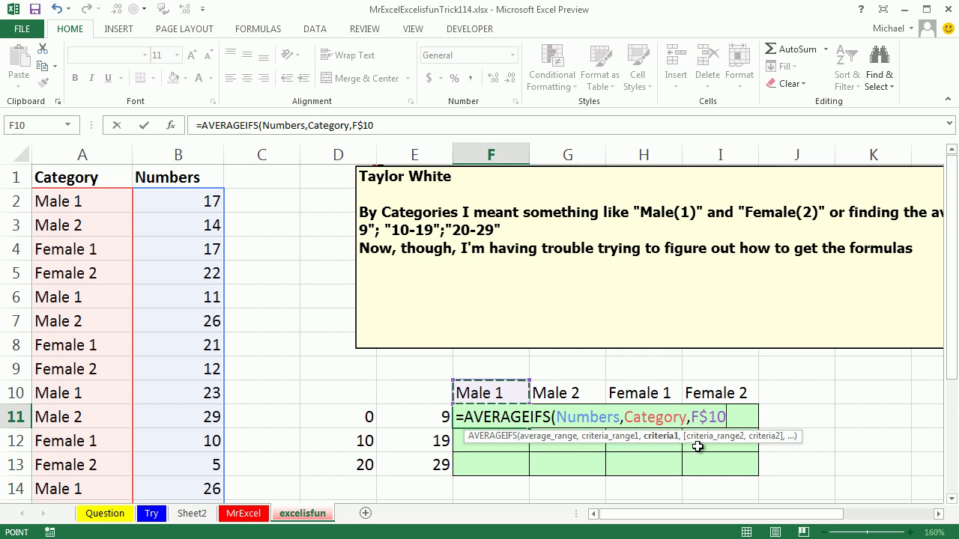
pyautogui.write(',')
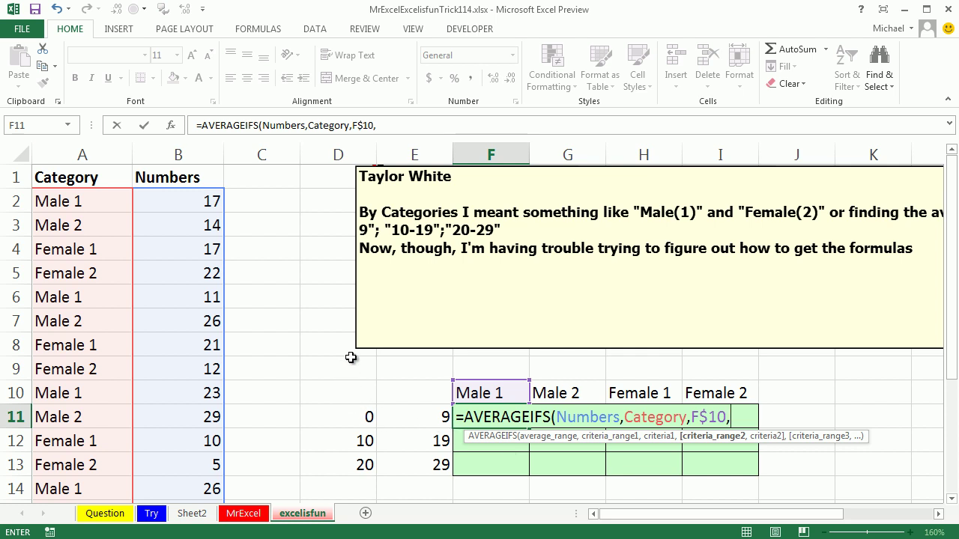
pyautogui.click(197, 200)
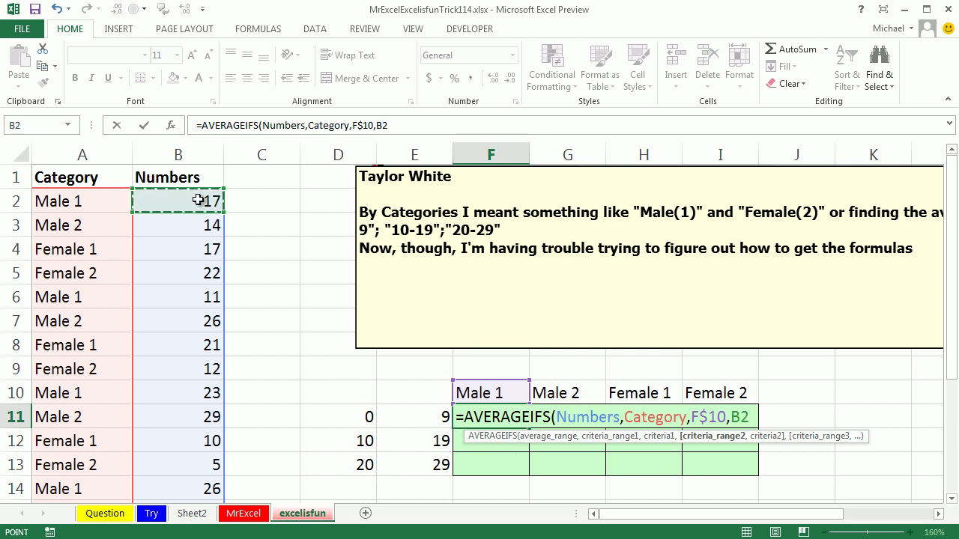
pyautogui.moveTo(198, 200); pyautogui.dragTo(225, 500)
pyautogui.scroll(2, 450, 299)
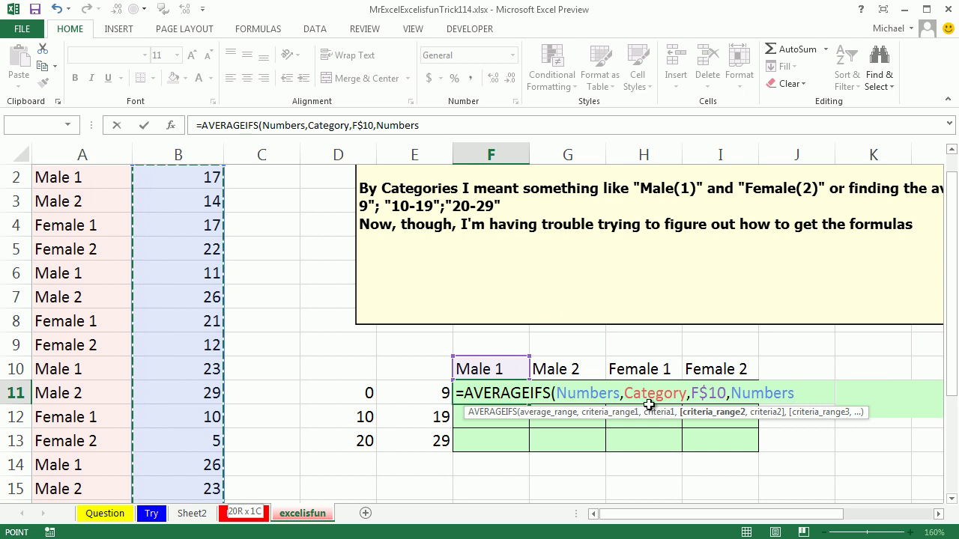
# - Give the second Numbers range the criterion ">="&$D11
pyautogui.write(',')
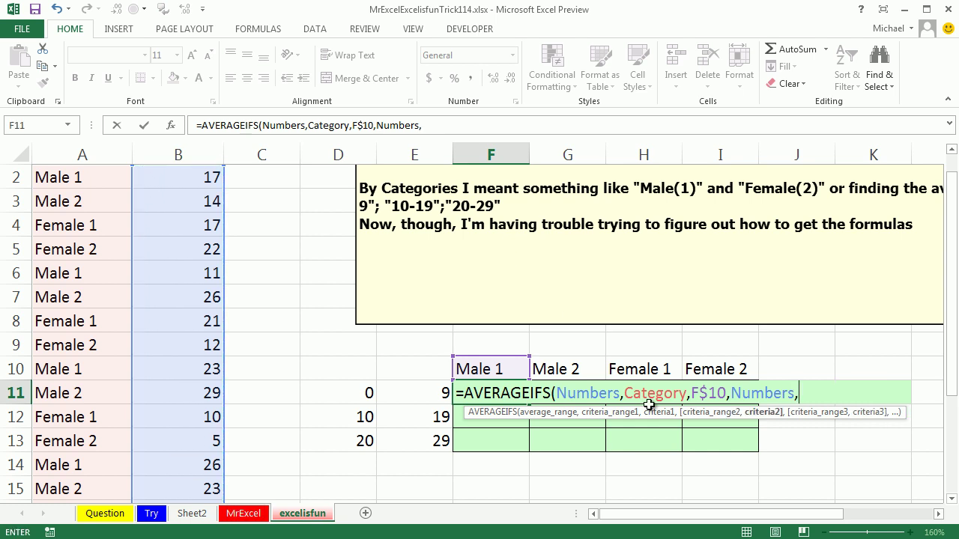
pyautogui.write('">="')
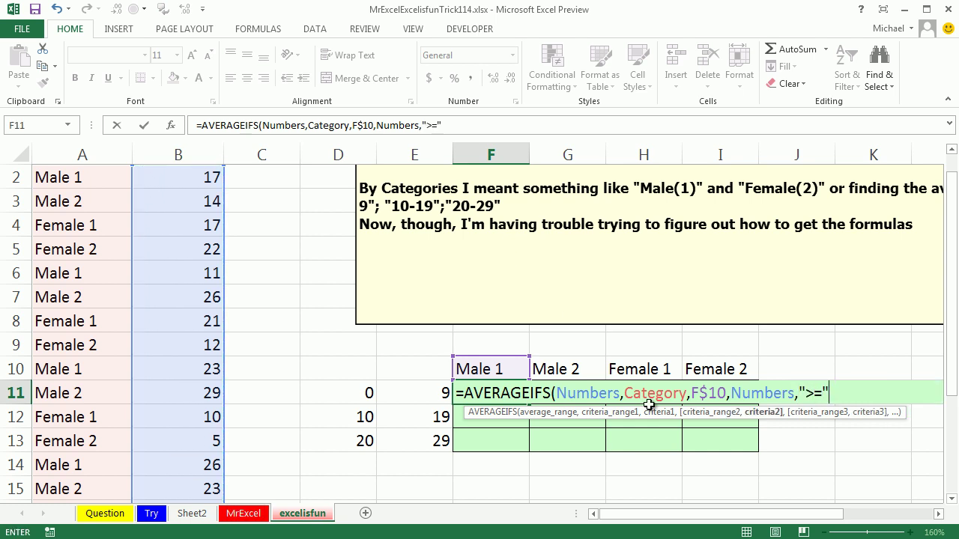
pyautogui.write('&')
pyautogui.click(351, 393)
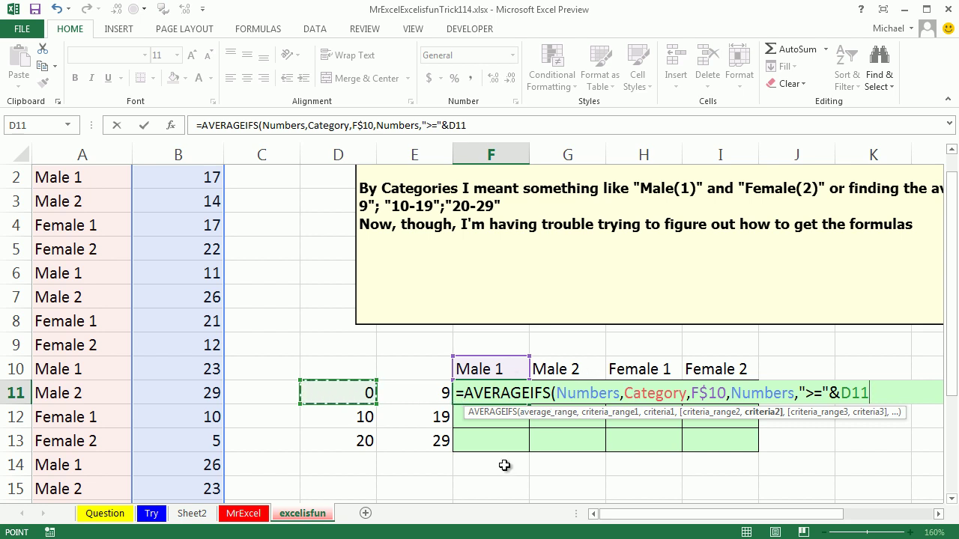
pyautogui.press('F4')
pyautogui.press('F4')
pyautogui.press('F4')
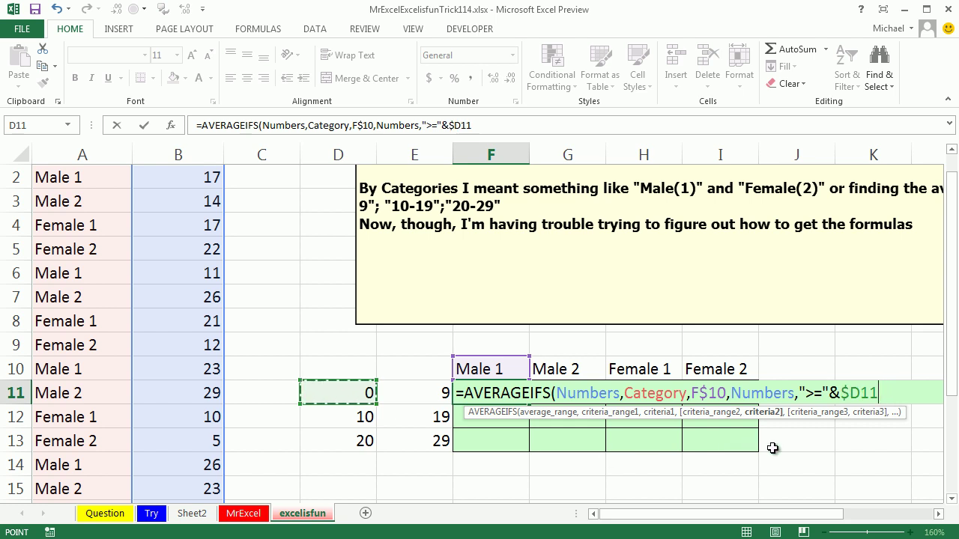
pyautogui.write(',')
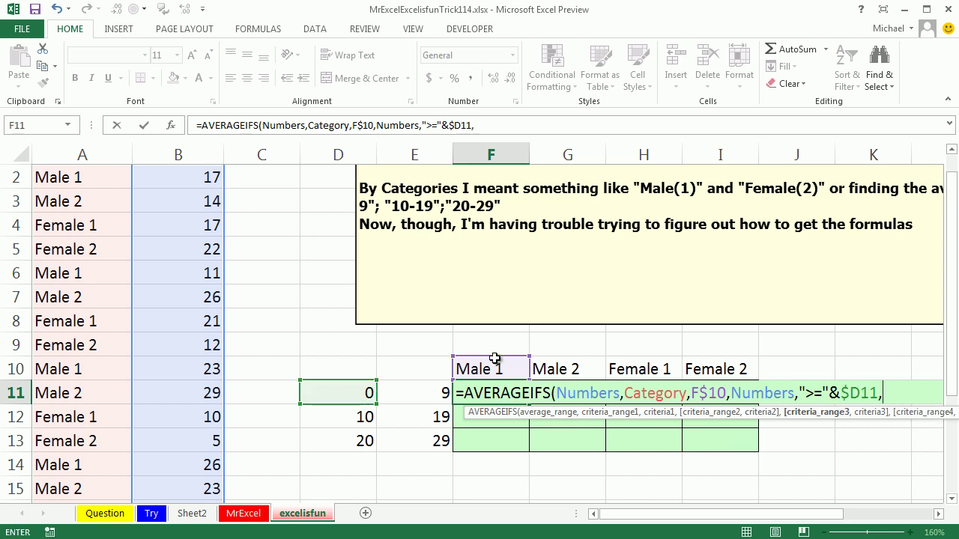
# - Add a third condition: Numbers "<="&$E11
pyautogui.scroll(1, 275, 280)
pyautogui.click(191, 207)
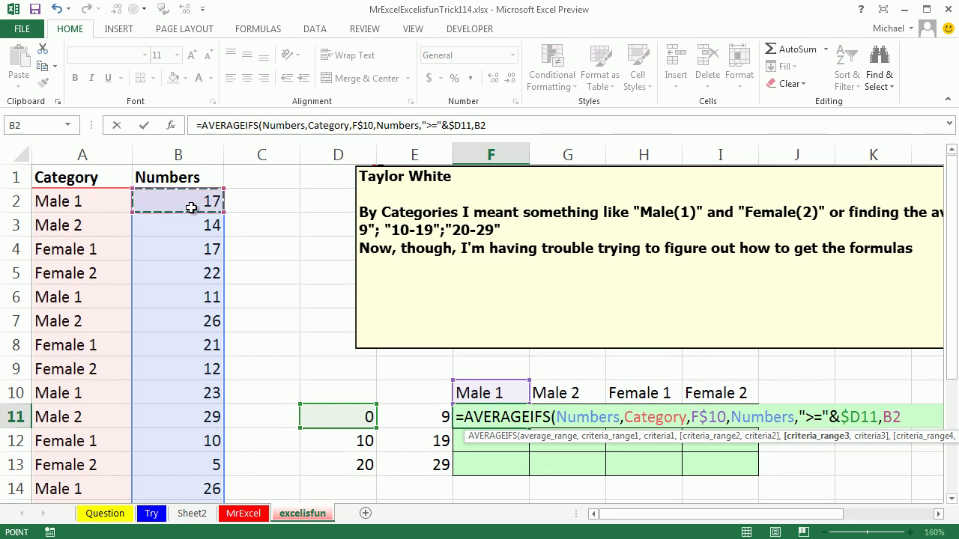
pyautogui.hotkey('ctrl', 'shift', 'Down')
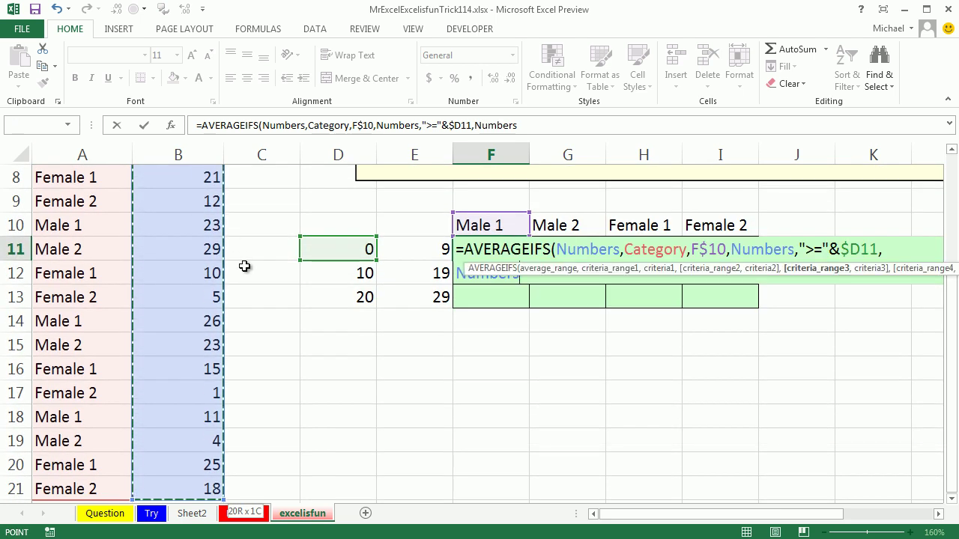
pyautogui.write(',')
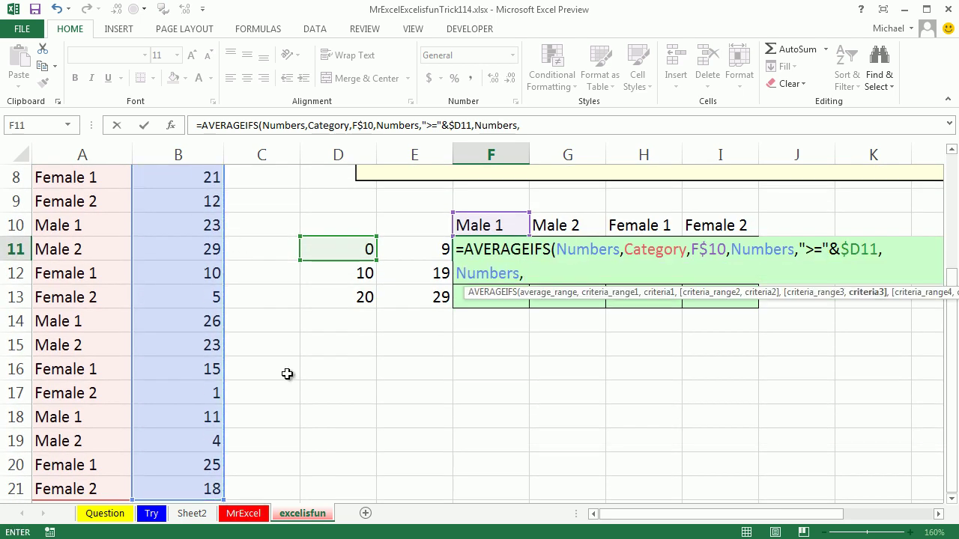
pyautogui.write('"<=')
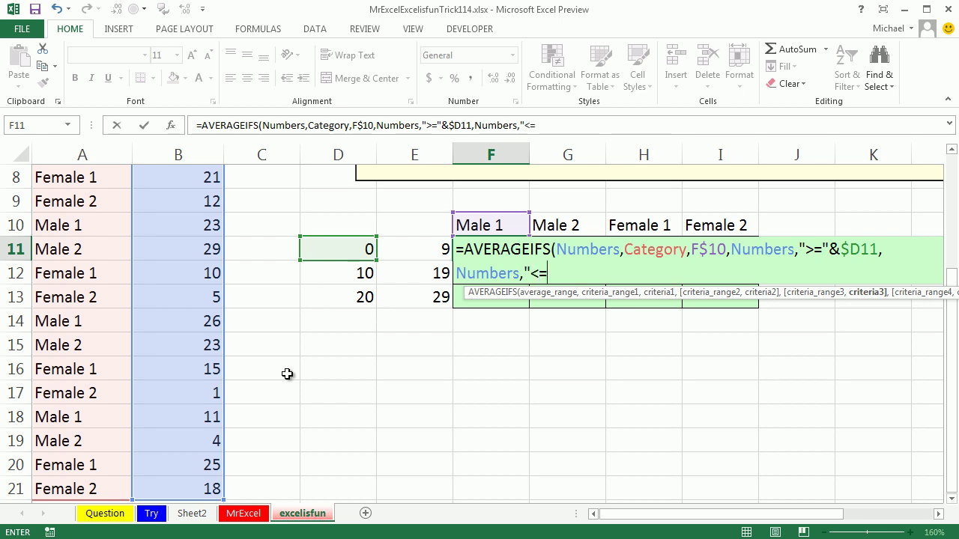
pyautogui.write('"&')
pyautogui.click(397, 243)
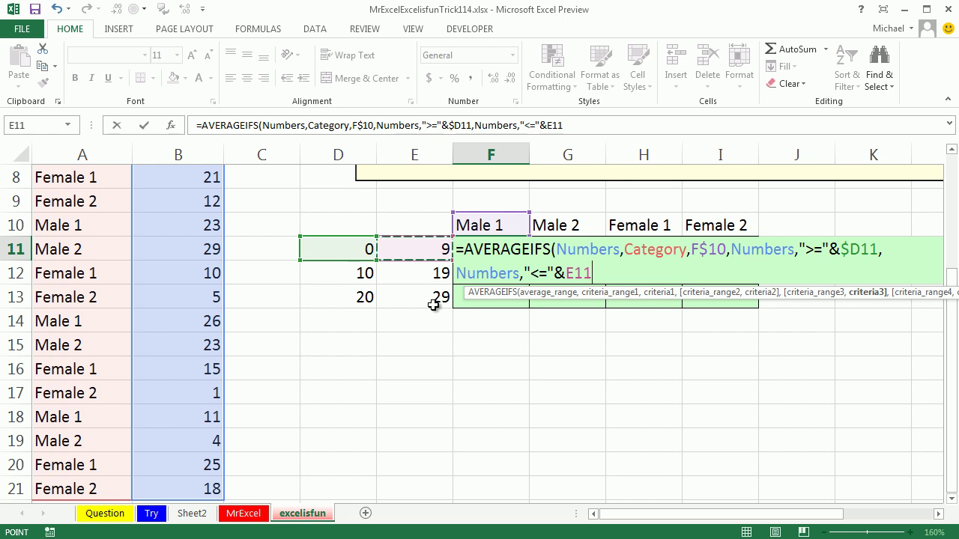
pyautogui.press('F4')
pyautogui.press('F4')
pyautogui.press('F4')
# - Close and enter the AVERAGEIFS formula, fill it through F11:I13, then reopen F11 for editing
pyautogui.write(')')
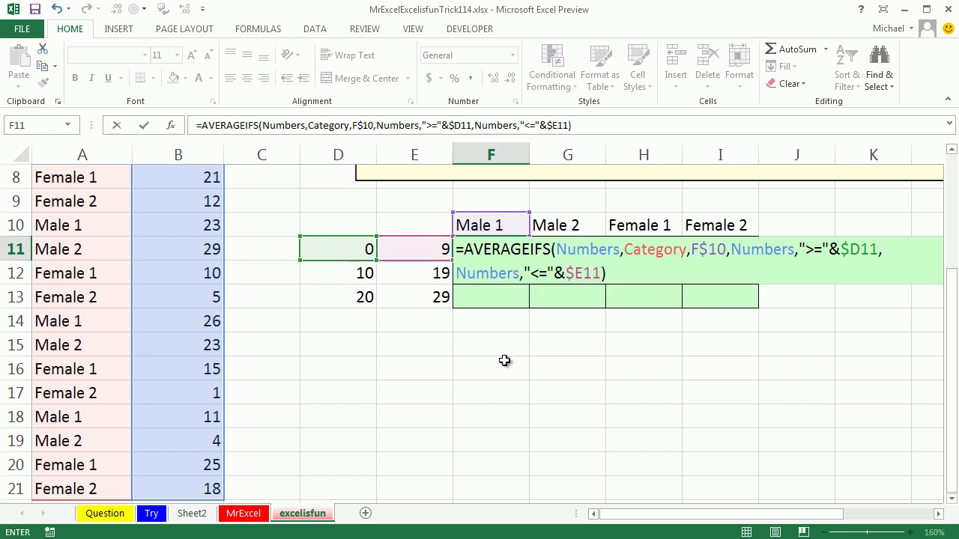
pyautogui.hotkey('ctrl', 'Return')
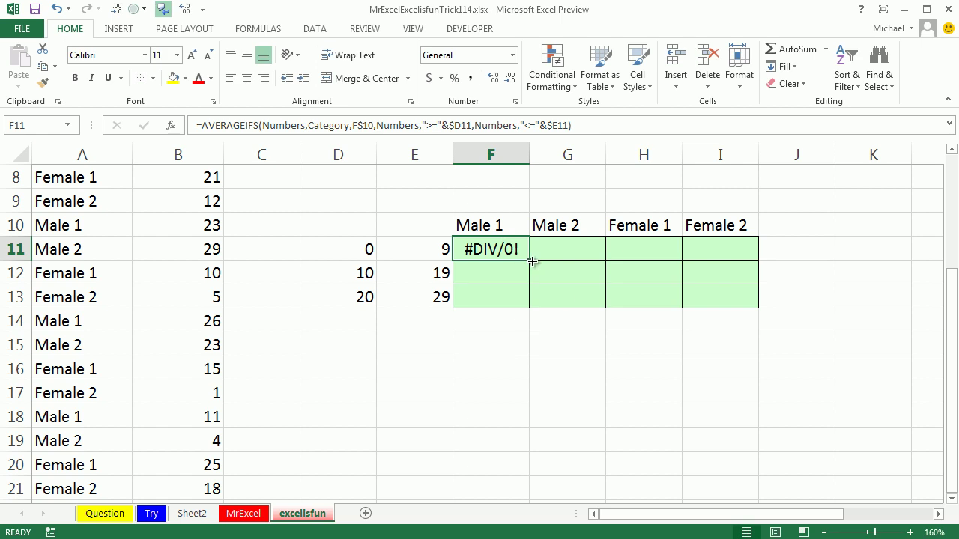
pyautogui.moveTo(532, 260); pyautogui.dragTo(755, 310)
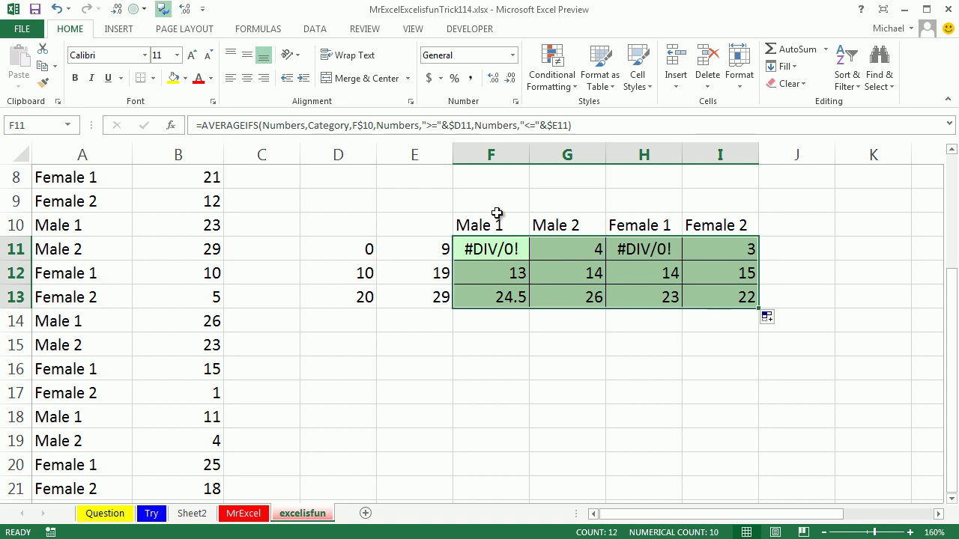
pyautogui.doubleClick(488, 252)
pyautogui.click(465, 249)
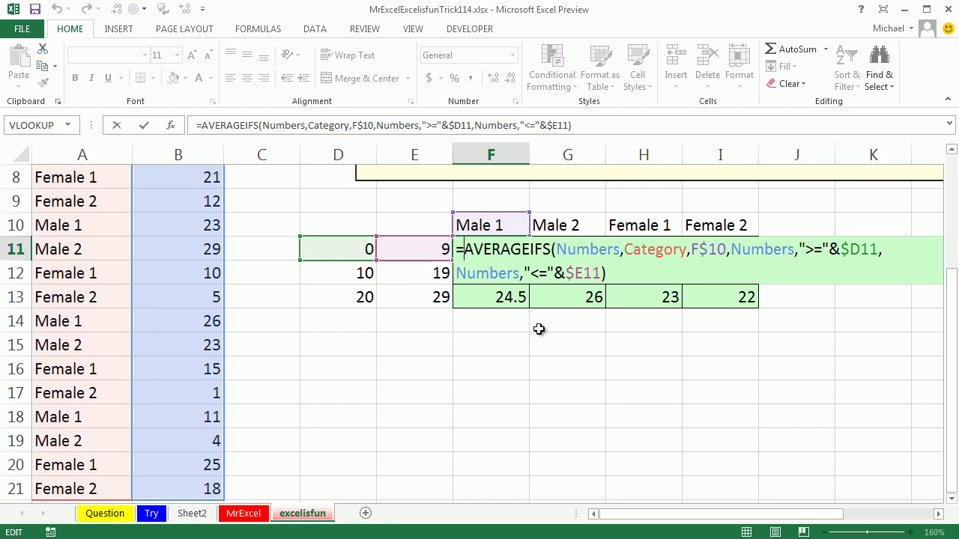
# - Wrap F11's AVERAGEIFS in IFERROR(...,"") so empty groups show blank
pyautogui.write('if')
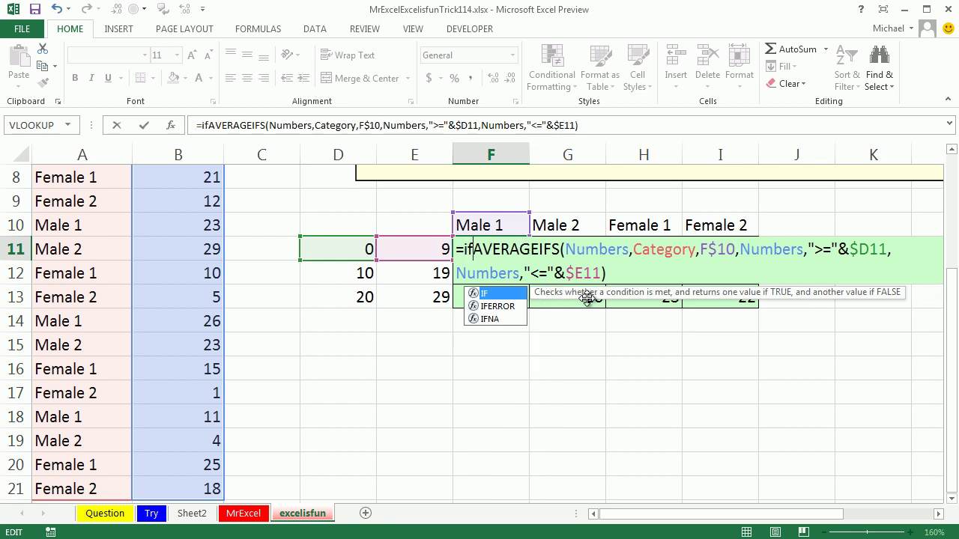
pyautogui.press('Down')
pyautogui.press('Tab')
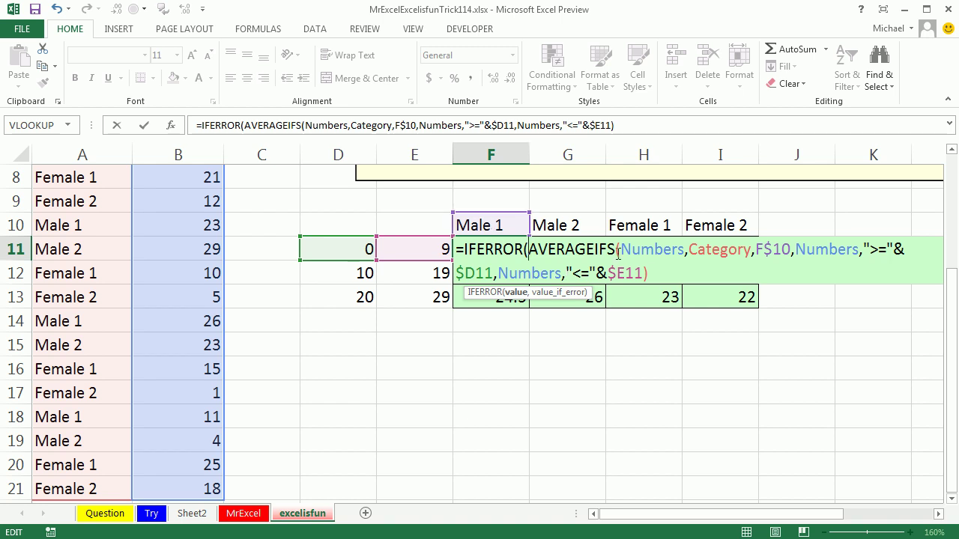
pyautogui.click(656, 275)
pyautogui.write(',')
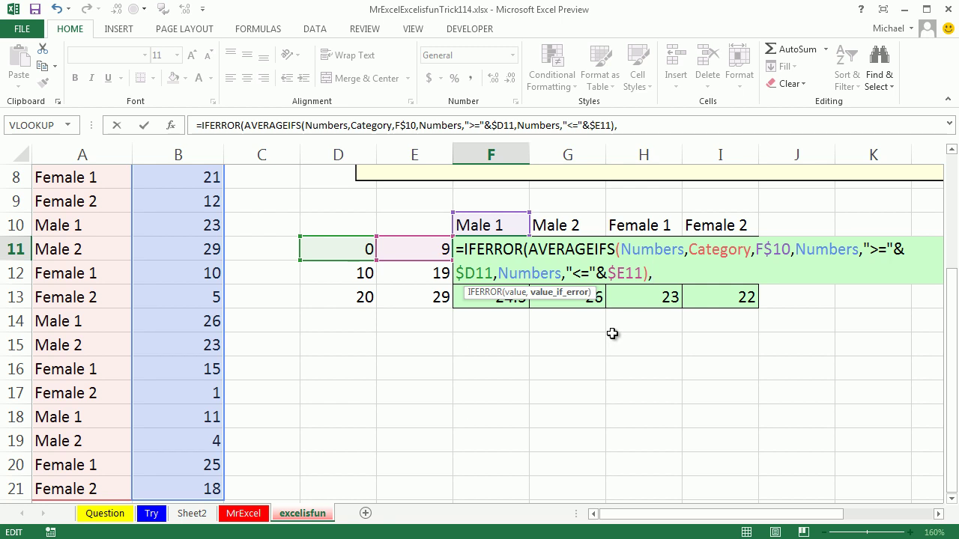
pyautogui.write('"")')
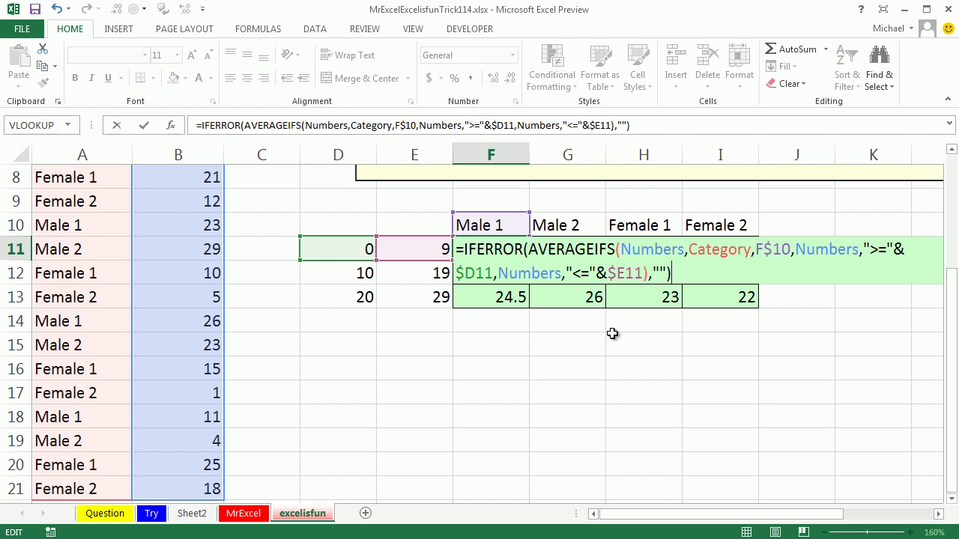
pyautogui.hotkey('ctrl', 'Return')
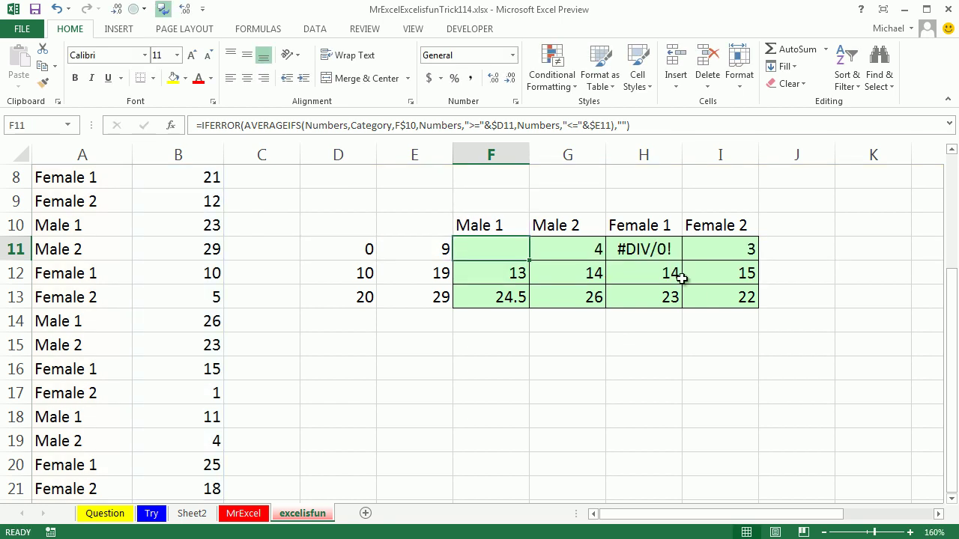
# - Copy the IFERROR formula from F11:F13 across to column I so H11 shows blank
pyautogui.moveTo(528, 261)
pyautogui.mouseDown()
pyautogui.moveTo(528, 299)
pyautogui.moveTo(753, 310)
pyautogui.mouseUp()
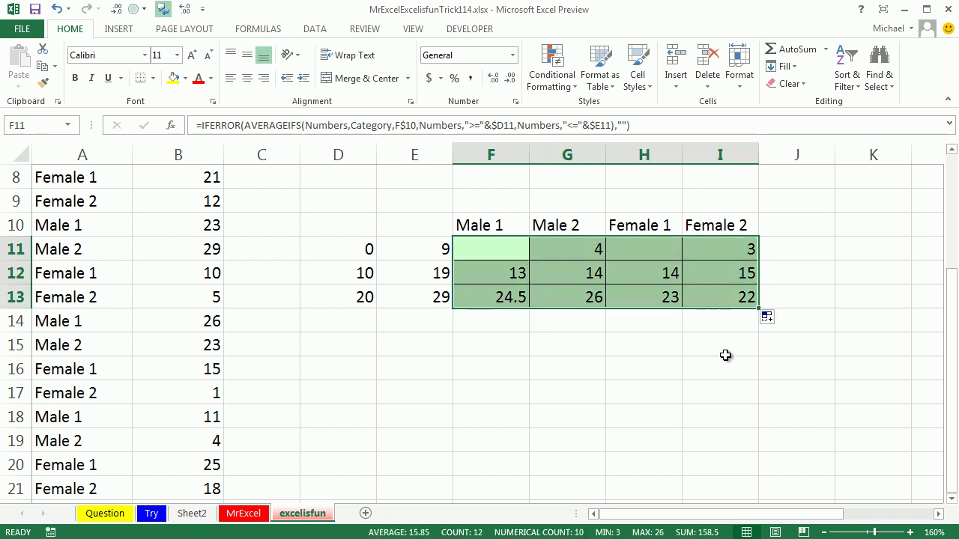
pyautogui.click(418, 348)
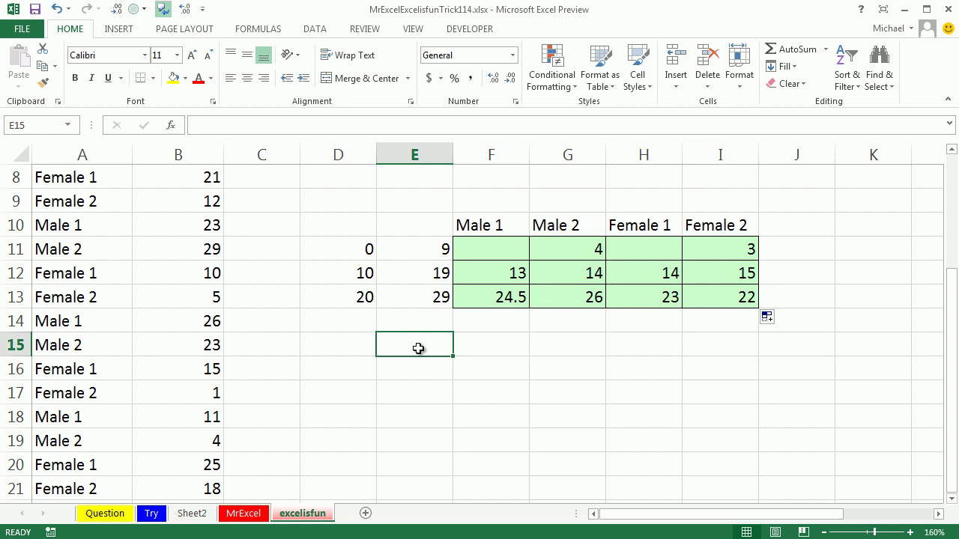
# - Open F11's =IFERROR(AVERAGEIFS(...),"") formula in edit mode with its ranges colour-highlighted
pyautogui.doubleClick(516, 252)
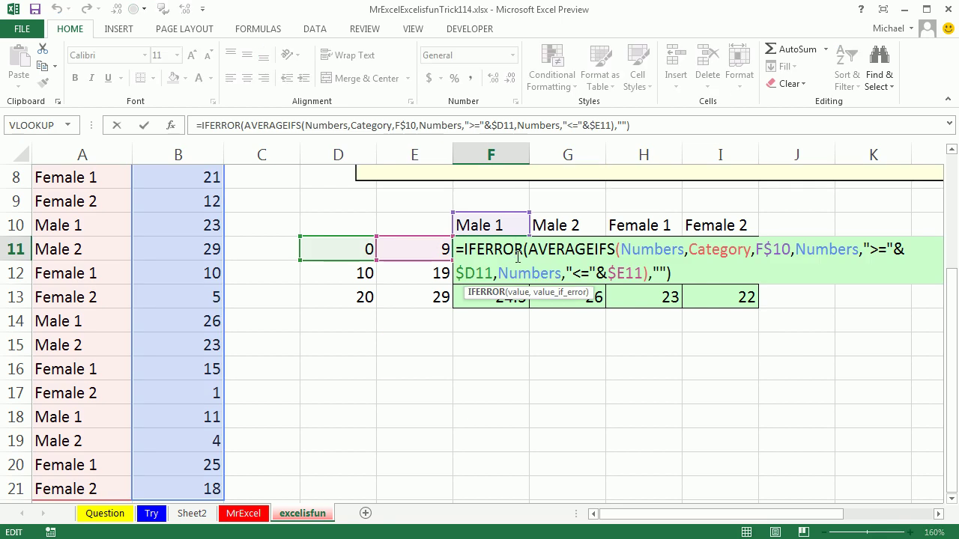